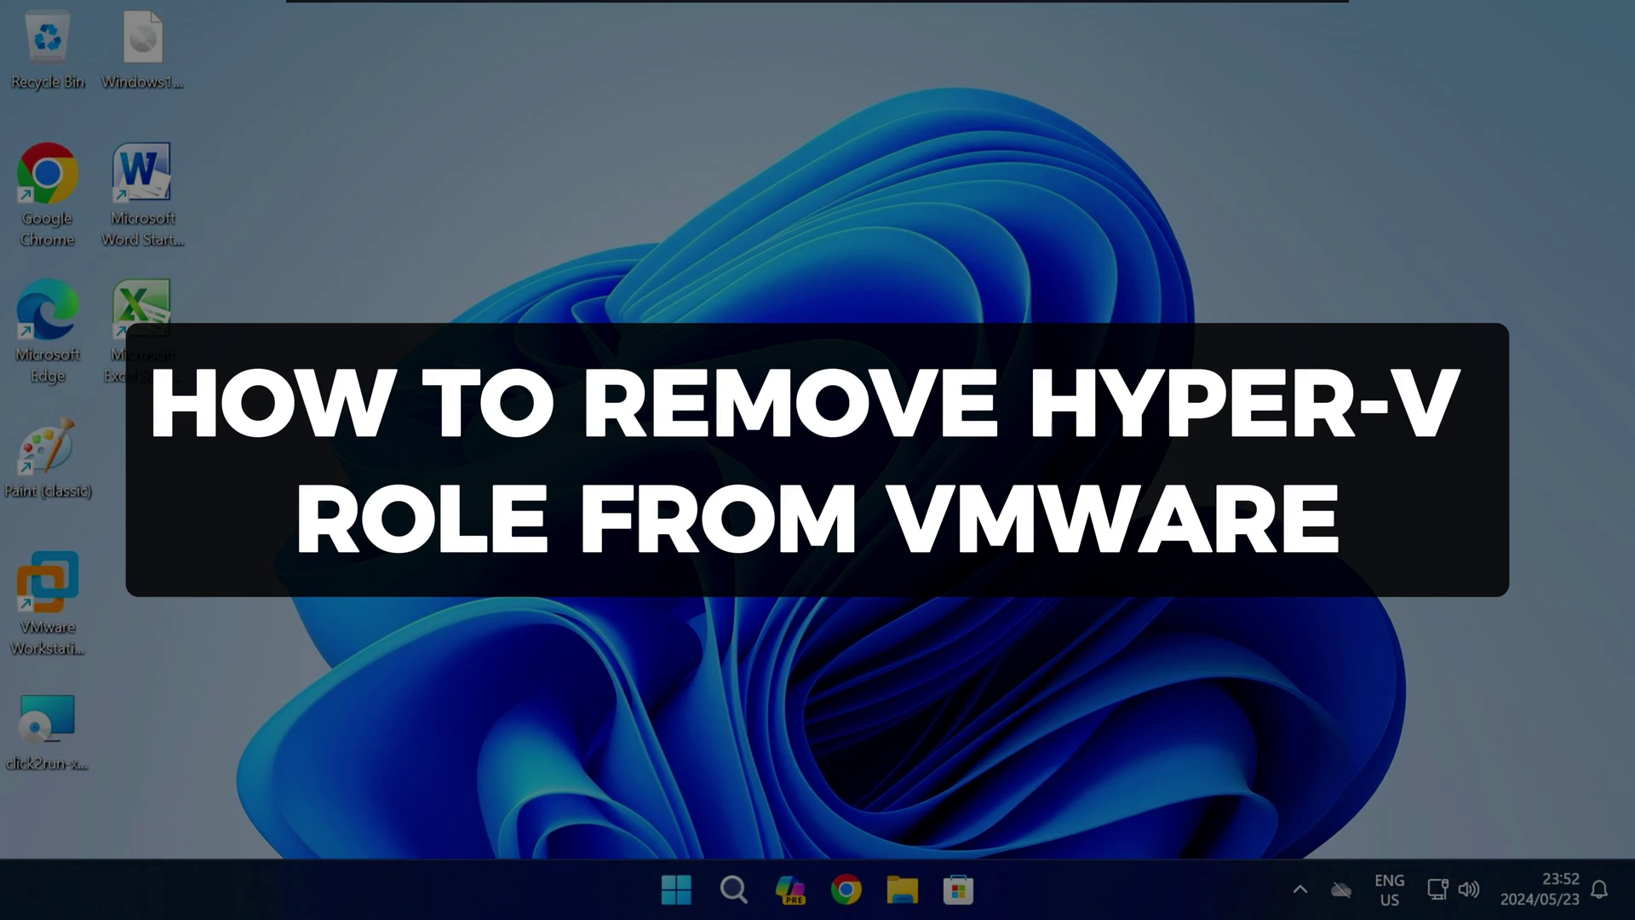
- Search Start for 'turn windows features' and open the 'Turn Windows features on or off' dialog
{"action": "key", "text": "super"}
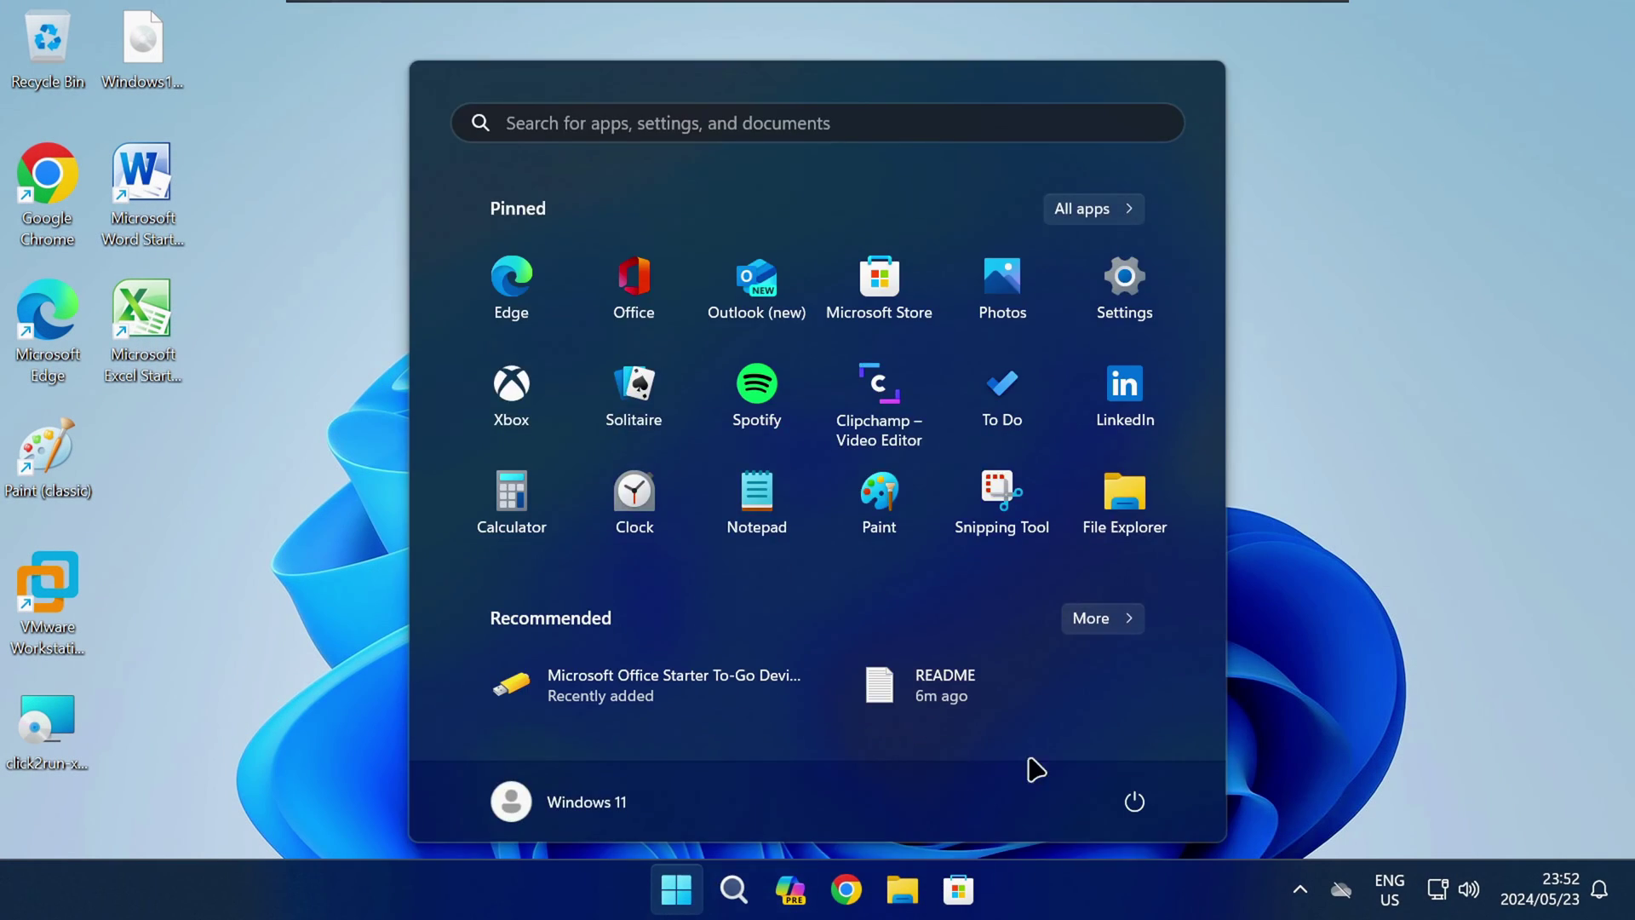
{"action": "type", "text": "turn windows"}
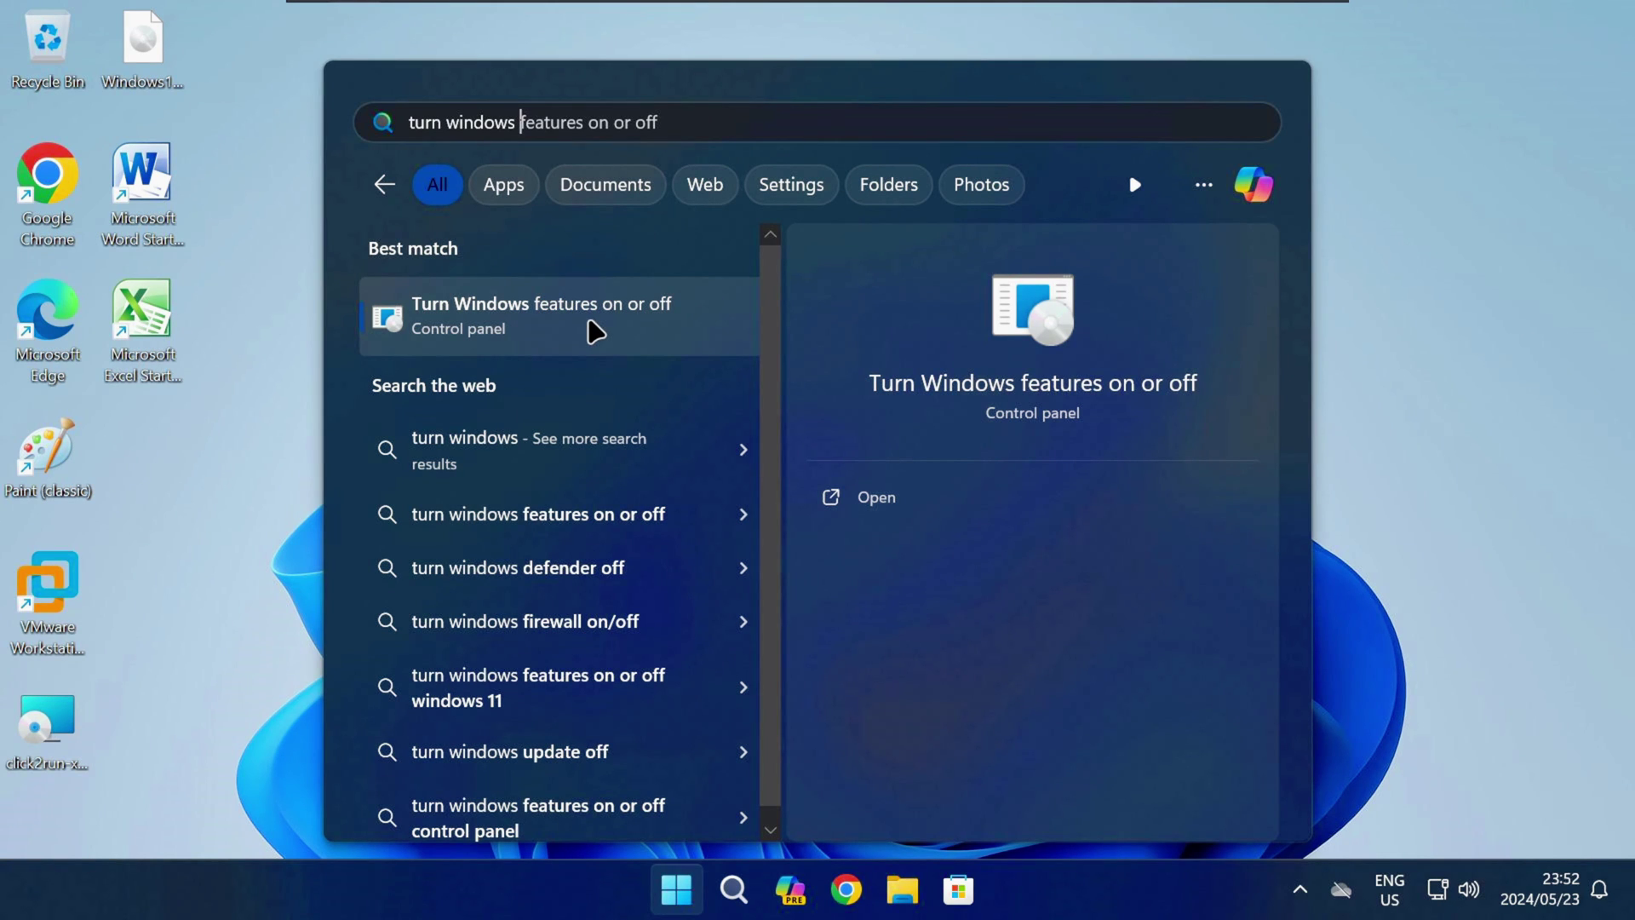
{"action": "left_click", "coordinate": [593, 331]}
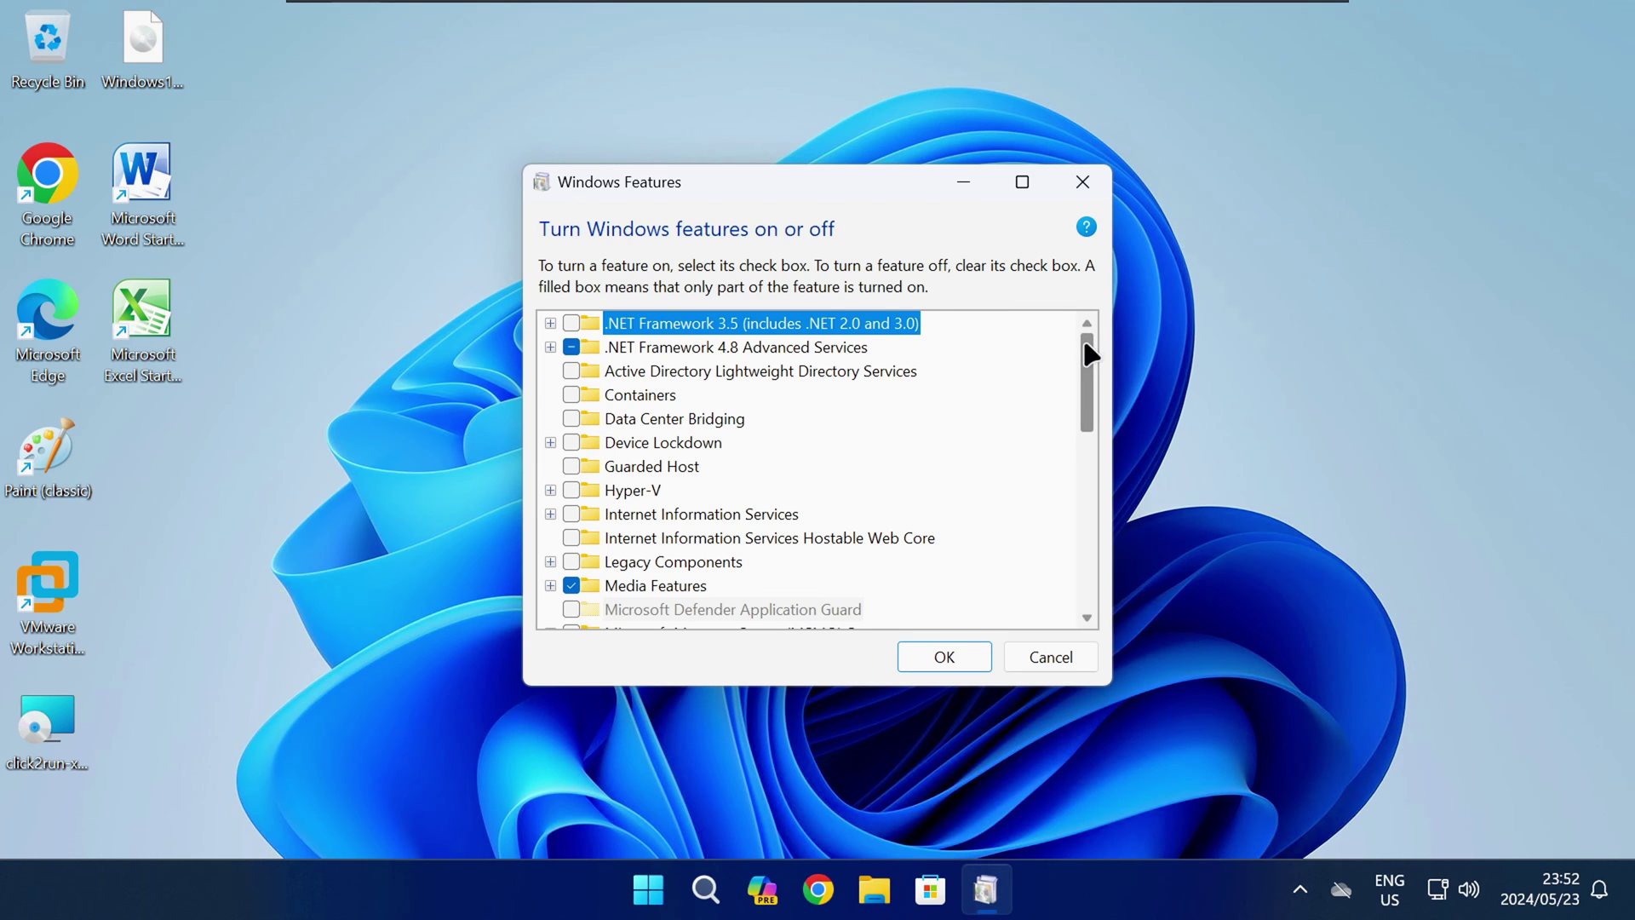
{"action": "left_click_drag", "start_coordinate": [1086, 352], "coordinate": [1088, 379]}
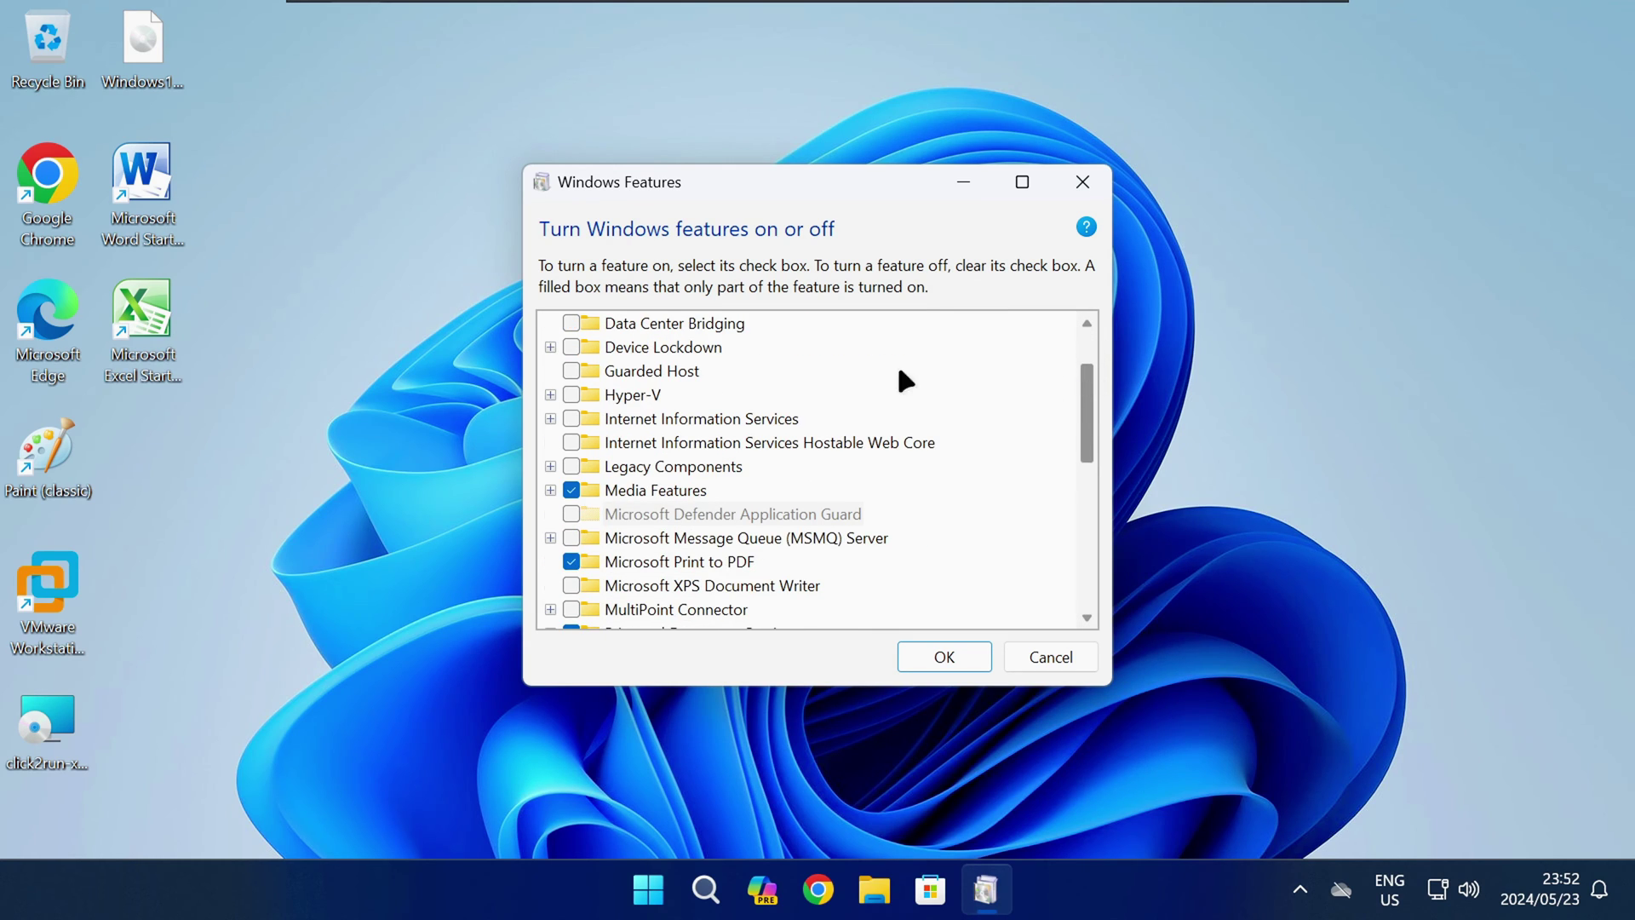
- Select Hyper-V in the Windows Features list and confirm it is unchecked
{"action": "left_click", "coordinate": [613, 404]}
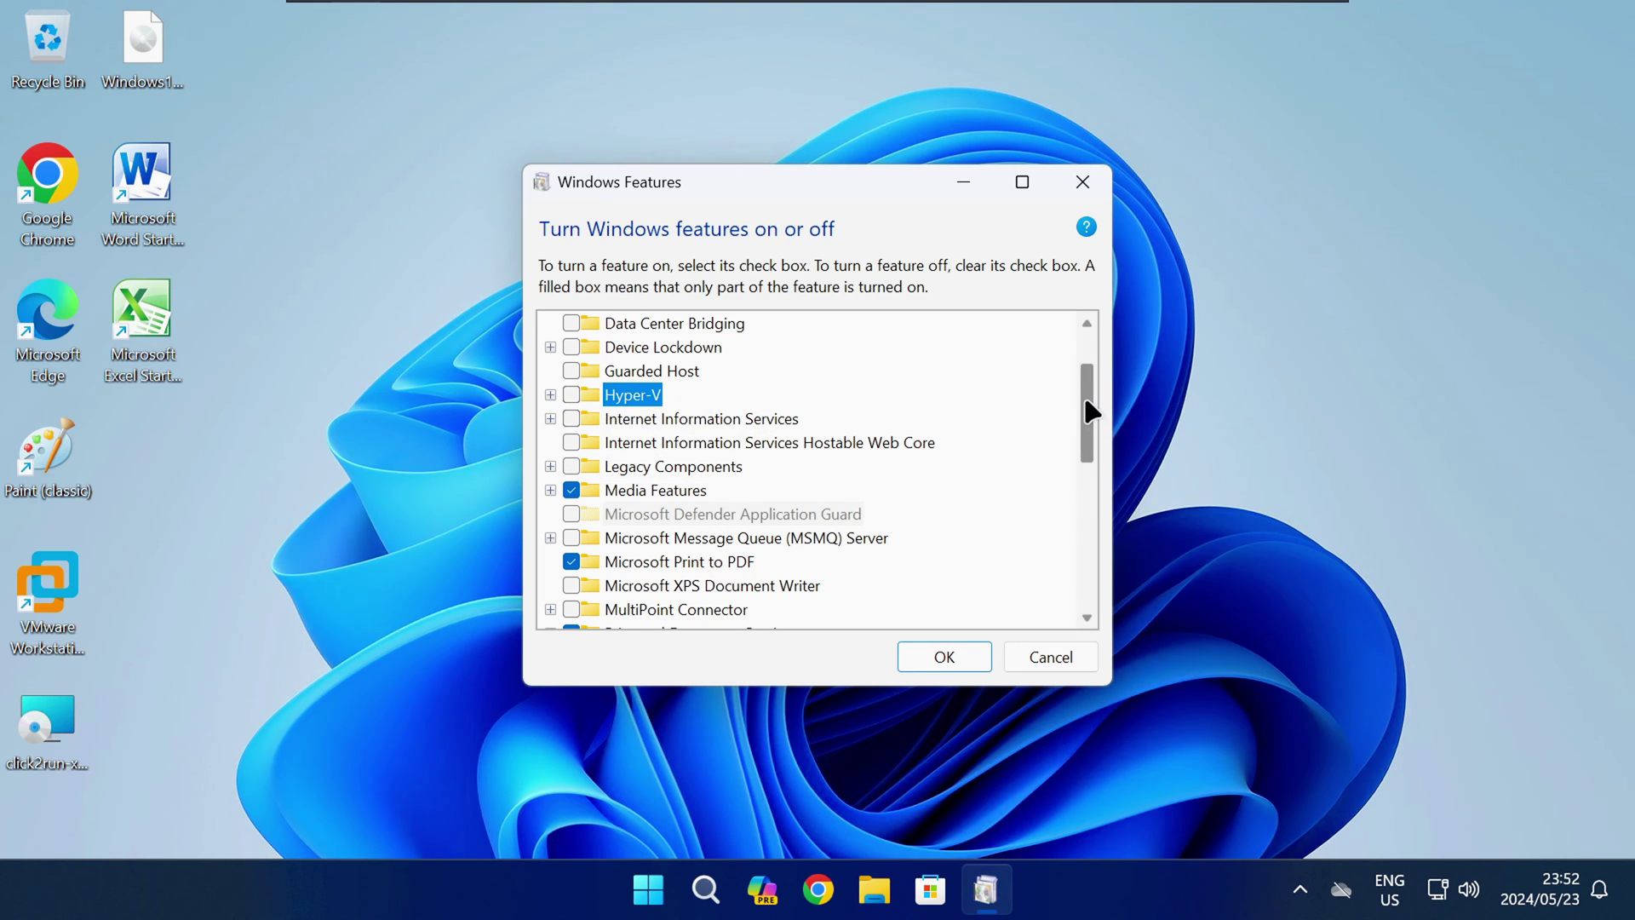
{"action": "scroll", "coordinate": [1078, 407], "scroll_direction": "down", "scroll_amount": 1}
{"action": "left_click_drag", "start_coordinate": [1078, 406], "coordinate": [1060, 540]}
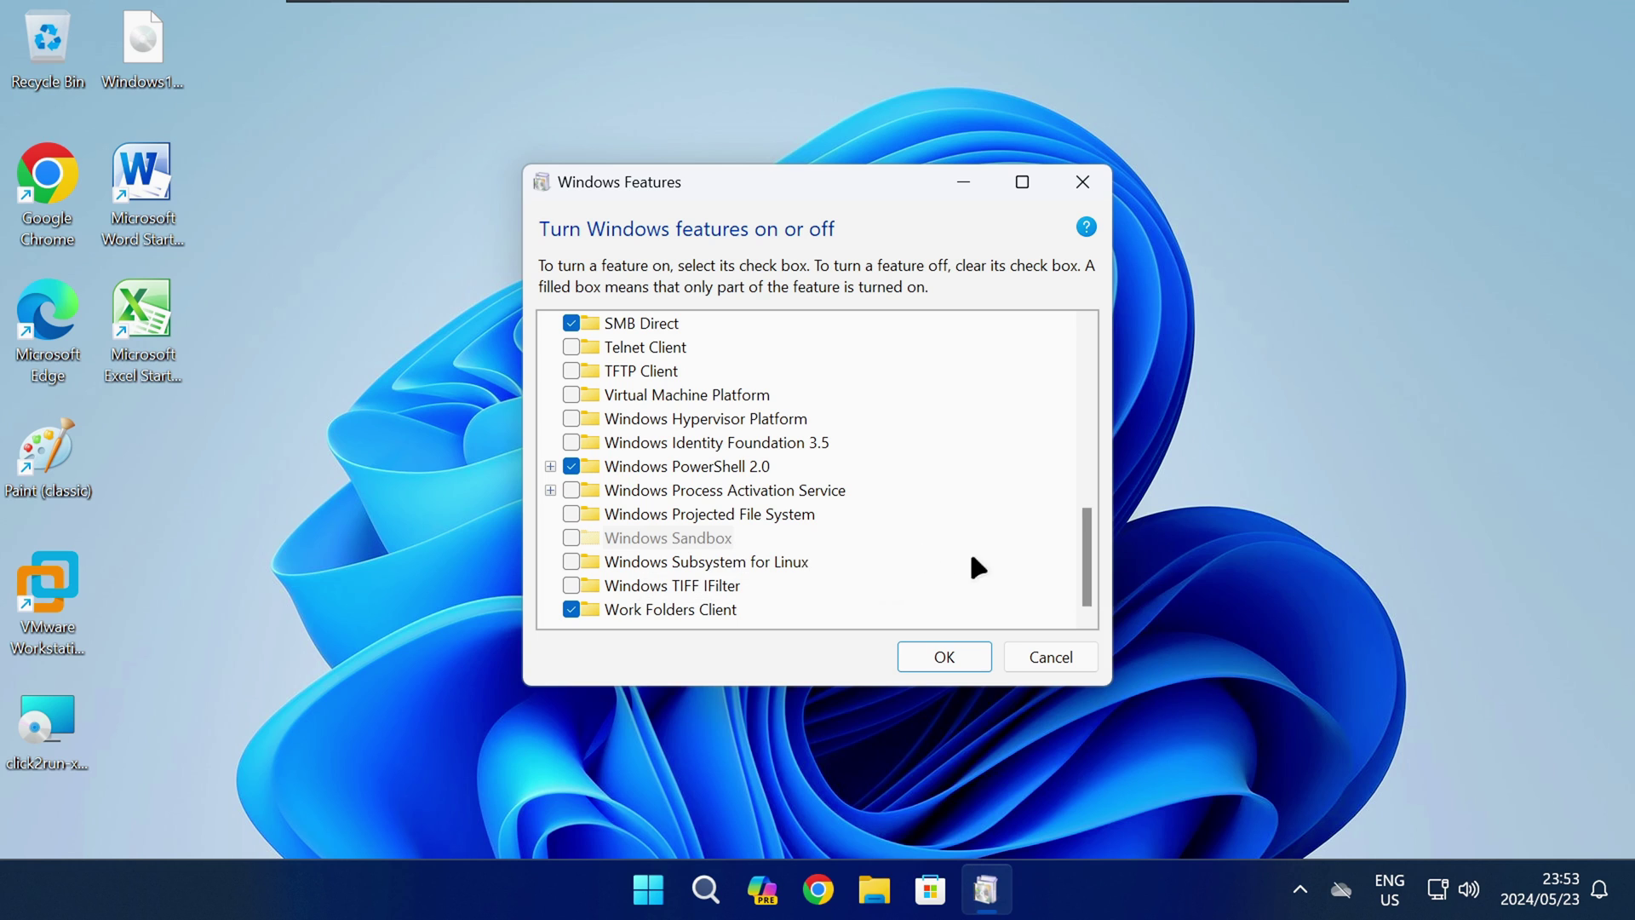
- Accept Windows Features with OK, leaving features unchanged, and launch VMware Workstation Pro from the desktop
{"action": "left_click", "coordinate": [944, 657]}
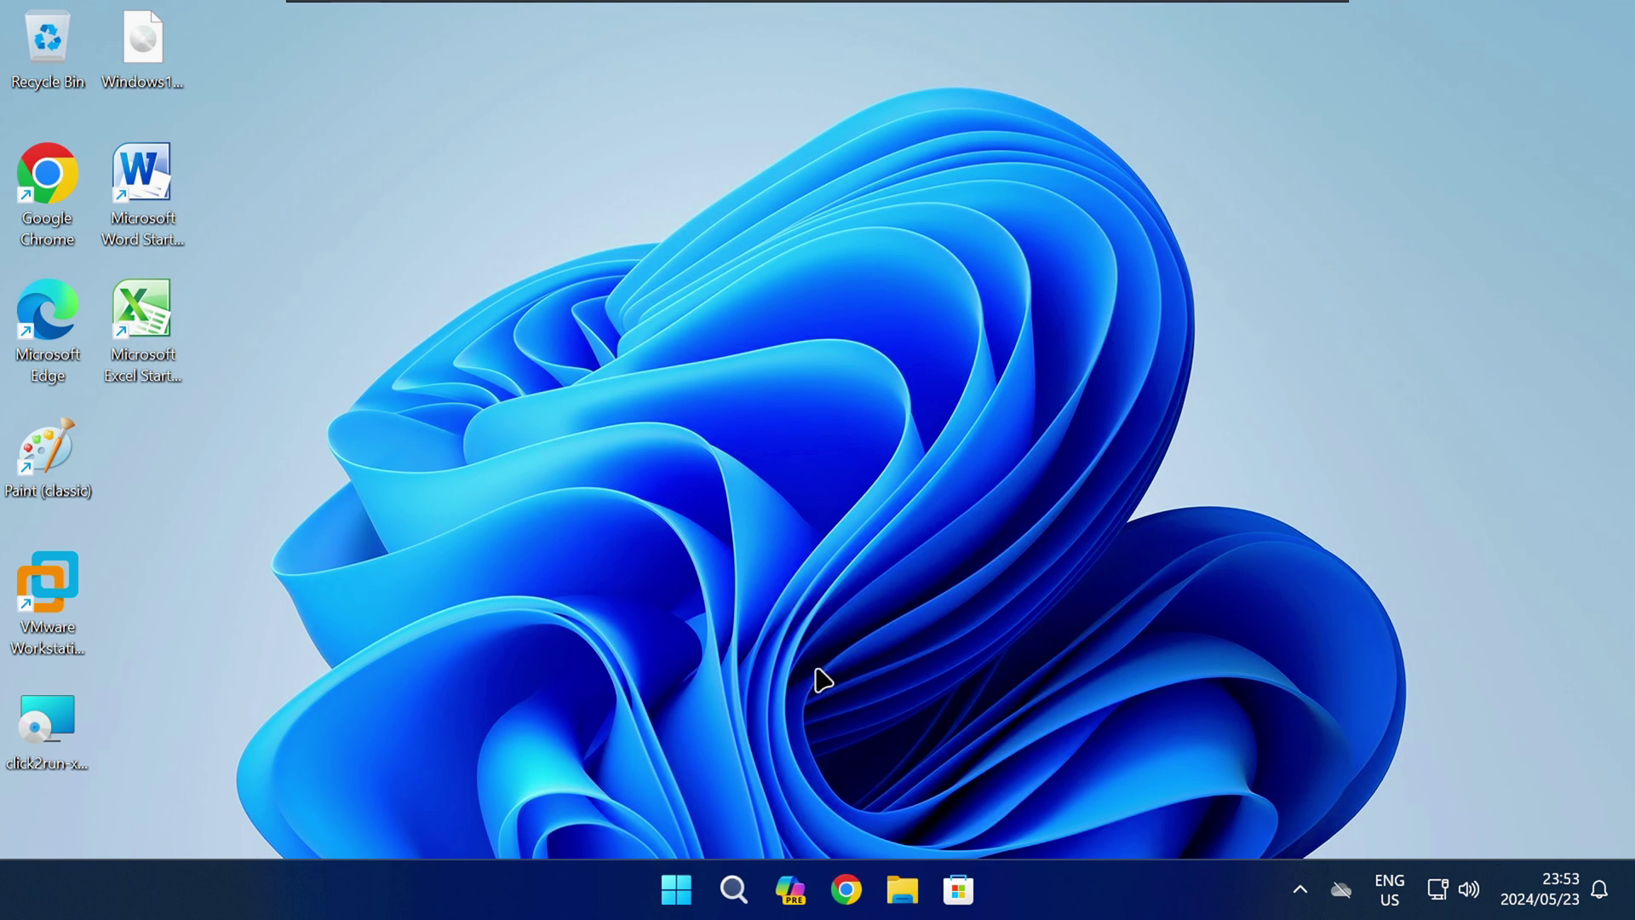
{"action": "double_click", "coordinate": [50, 581]}
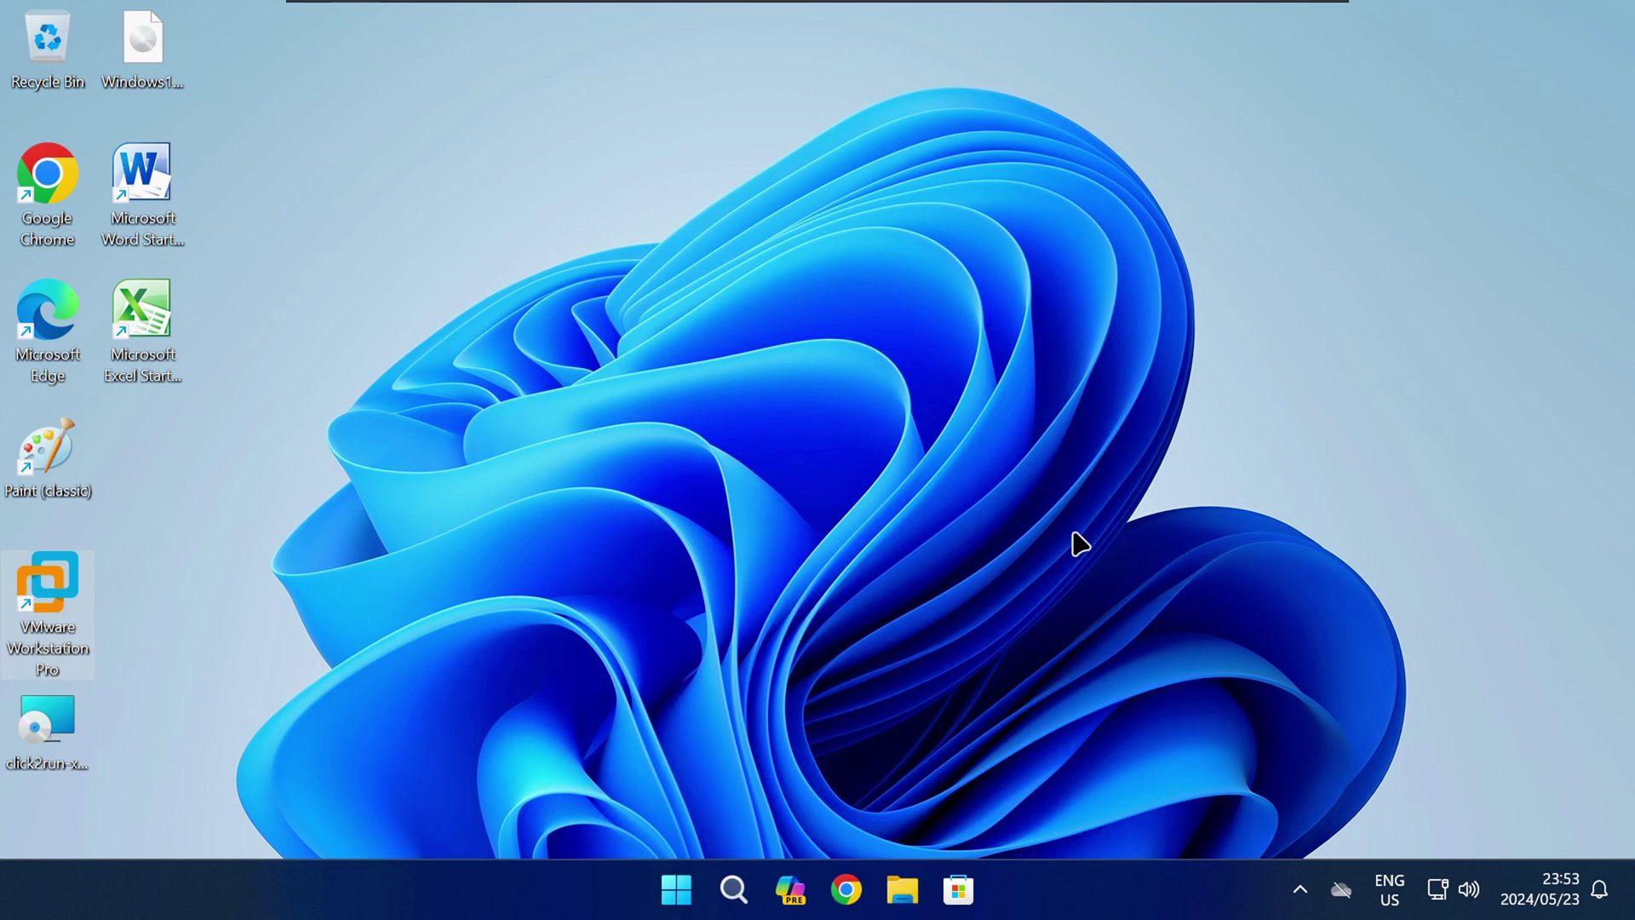